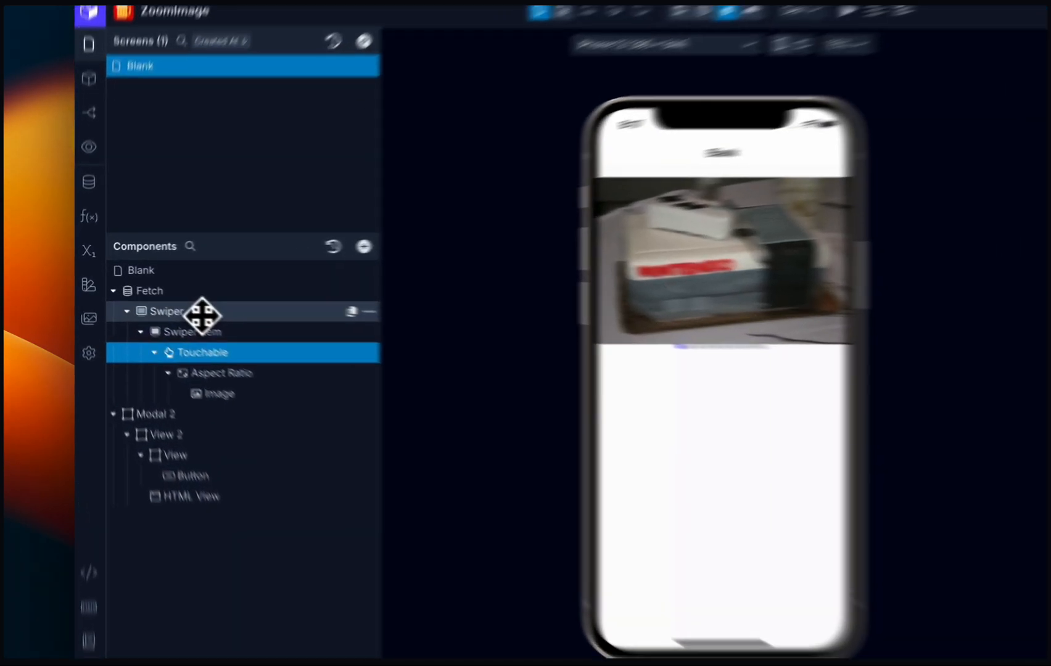
# - Examine the Swiper, its parent Fetch component and the data settings of the Image nested inside it
pyautogui.click(163, 301)
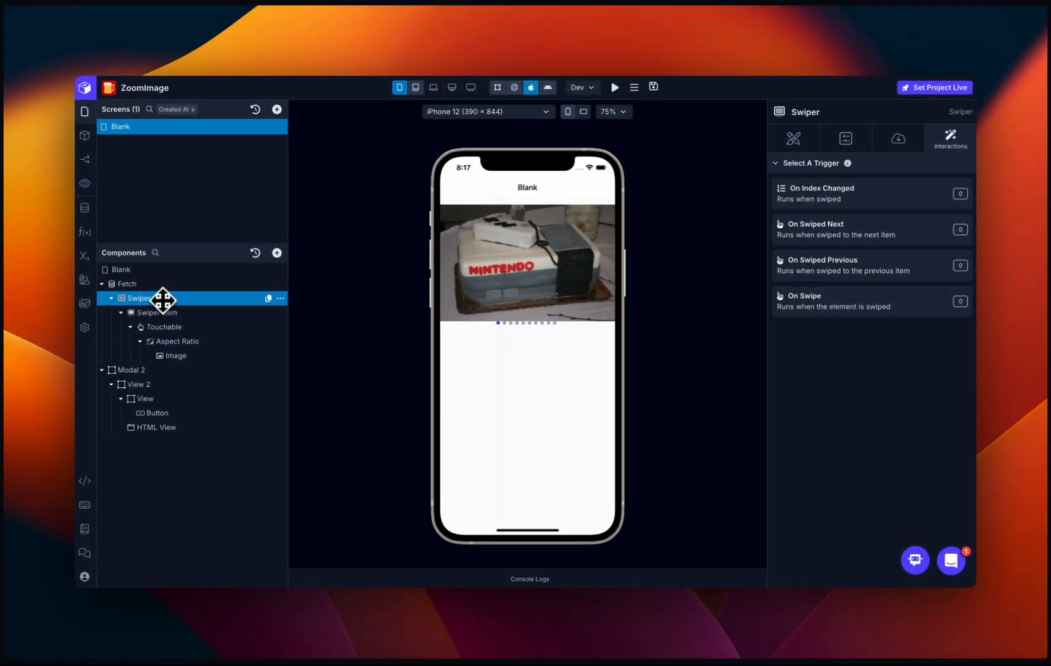
pyautogui.click(157, 285)
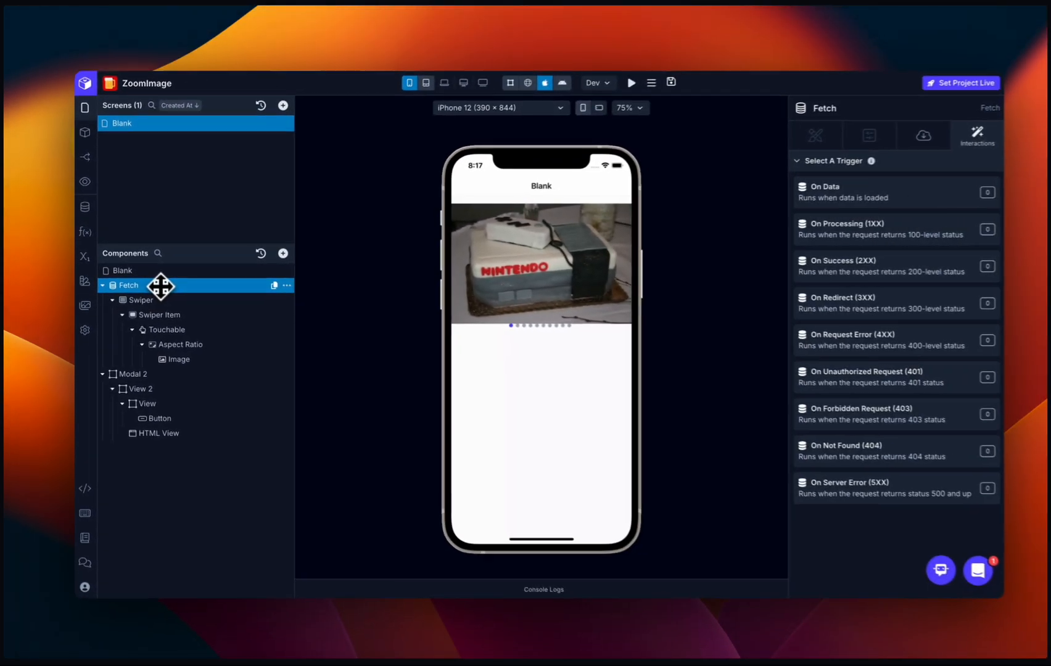
pyautogui.click(158, 299)
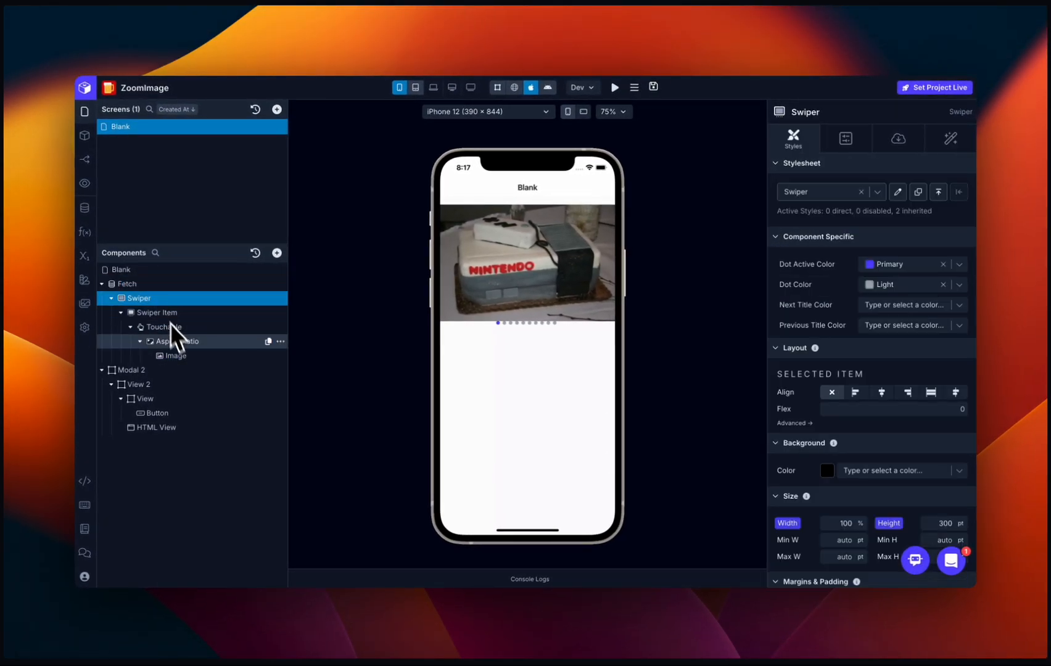
pyautogui.click(181, 355)
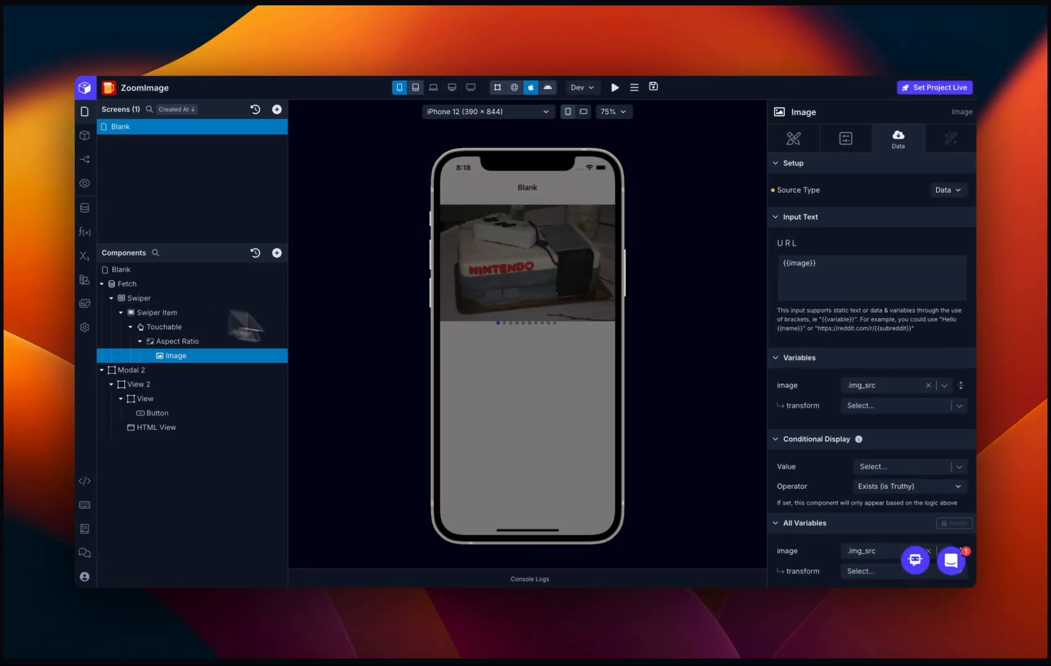
# - Review the Touchable's On Press workflow, checking its Set Variable actions for zoomImage, pressedImage and slideNumber
pyautogui.click(178, 328)
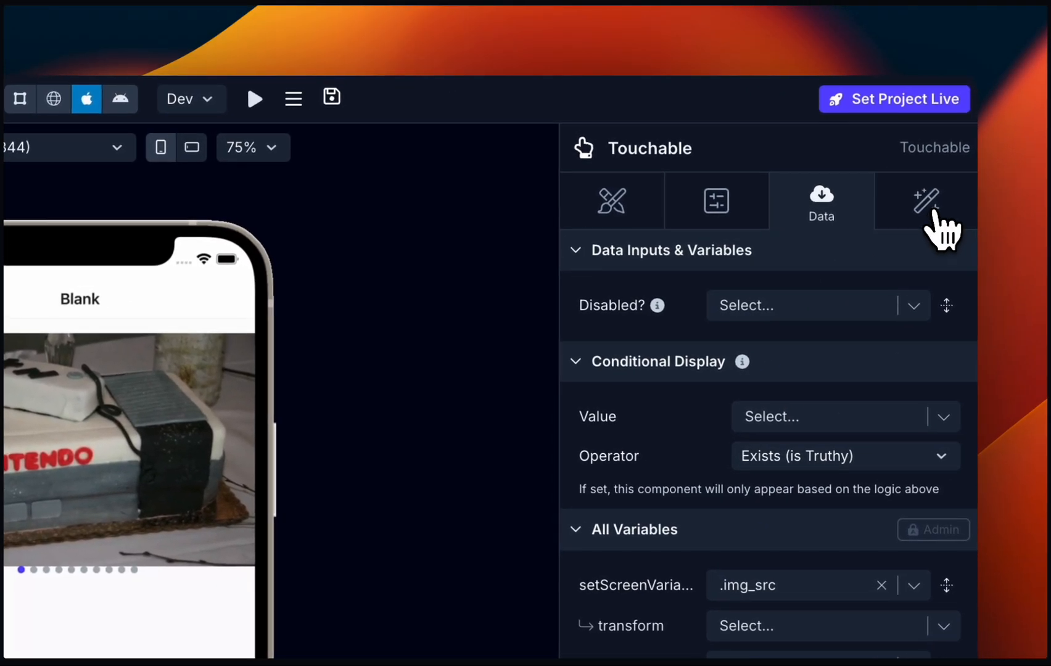
pyautogui.click(934, 212)
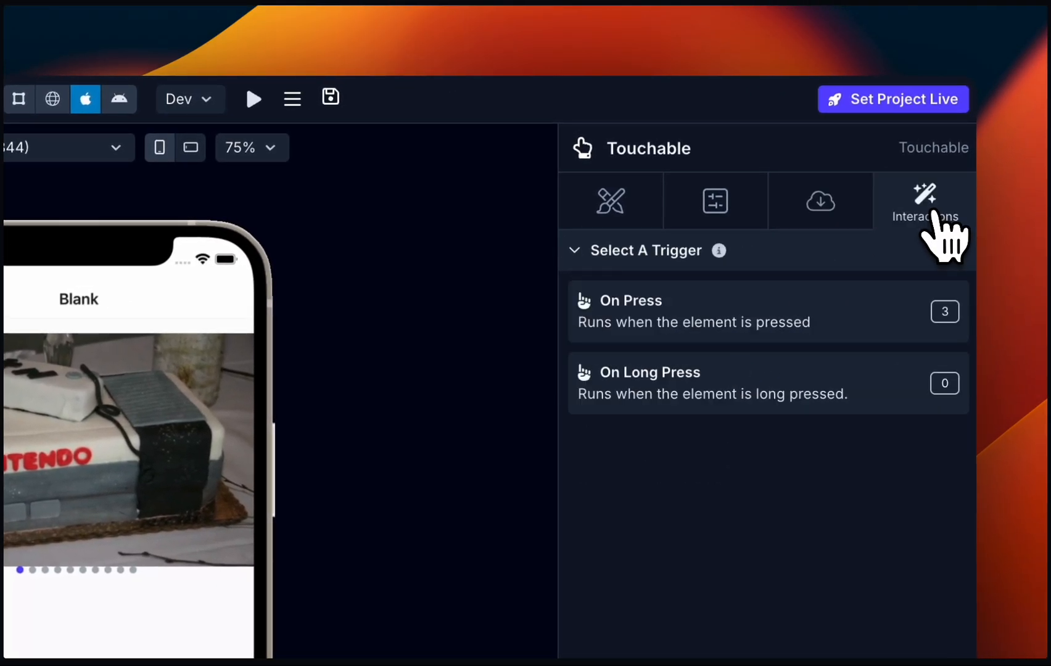
pyautogui.click(745, 312)
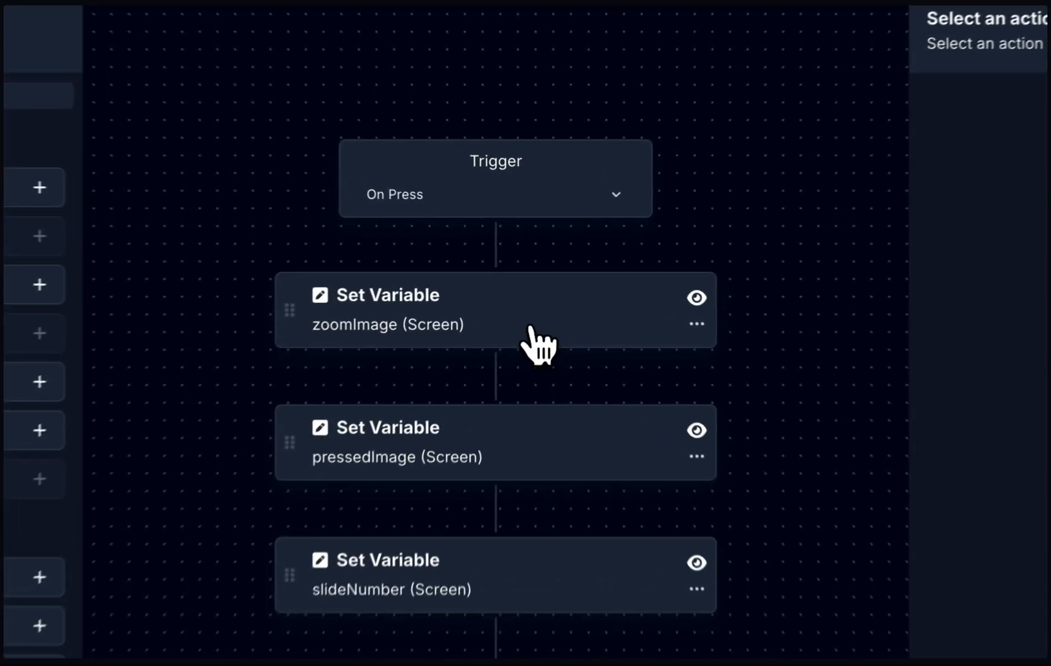
pyautogui.click(545, 281)
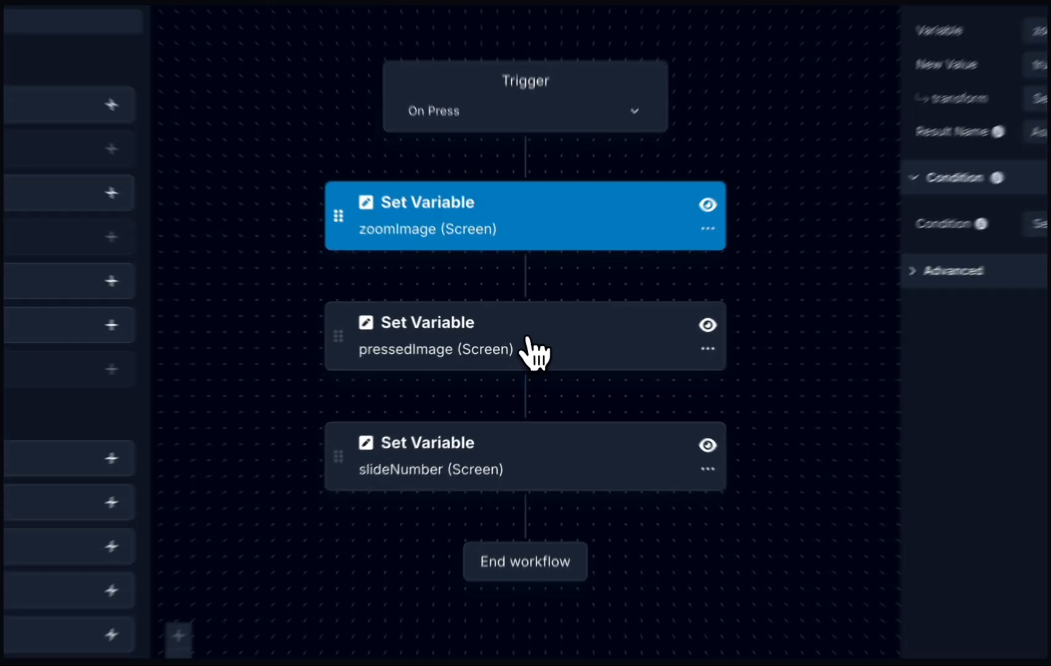
pyautogui.click(530, 353)
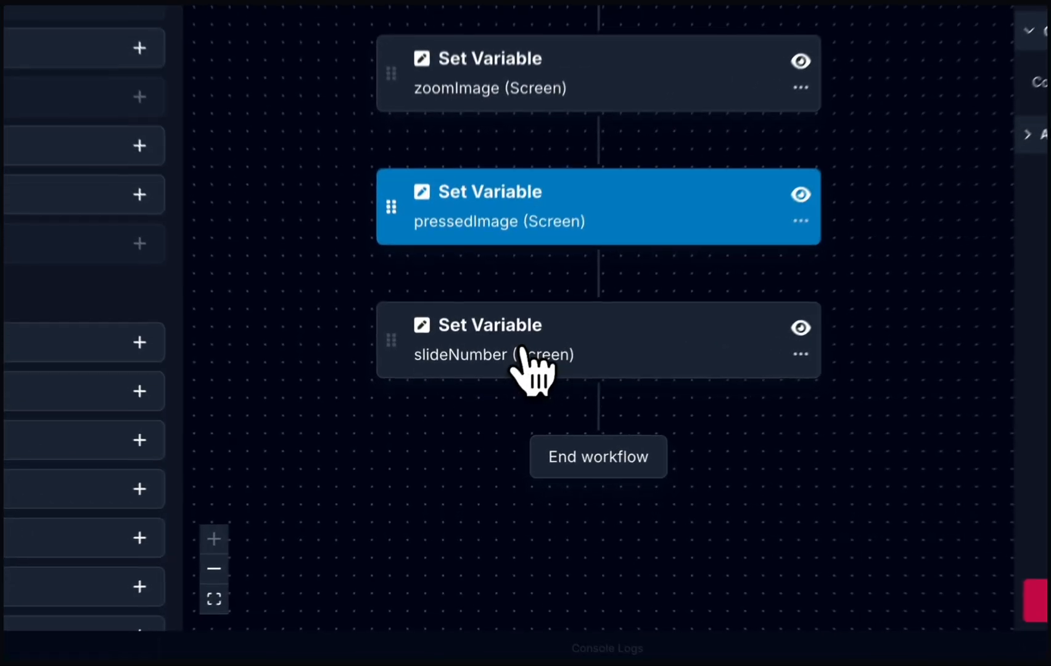
pyautogui.click(485, 421)
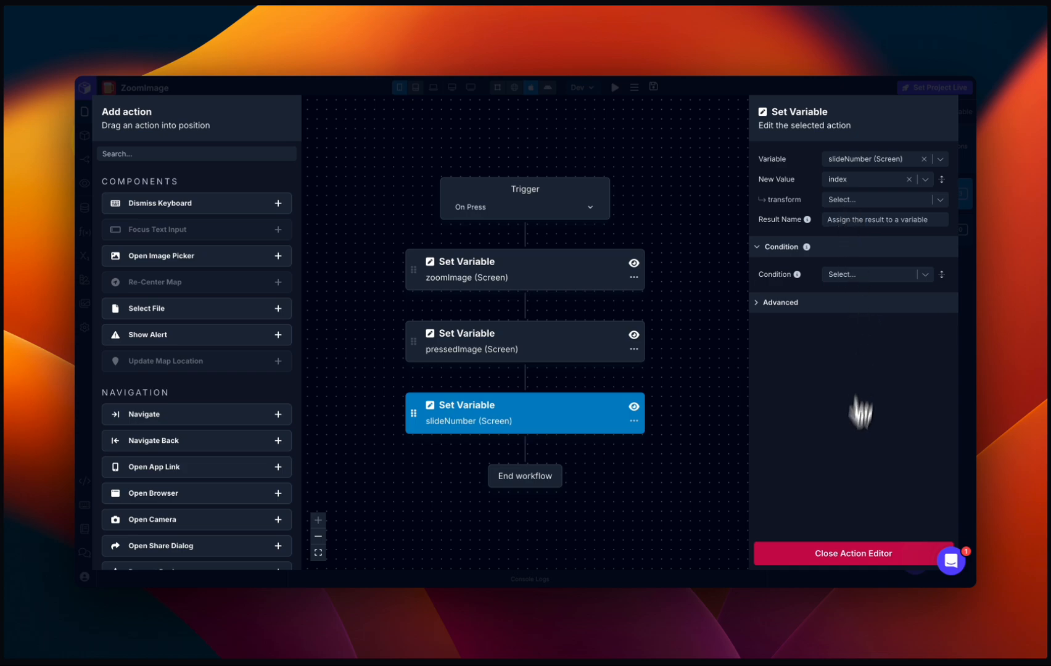
pyautogui.click(846, 556)
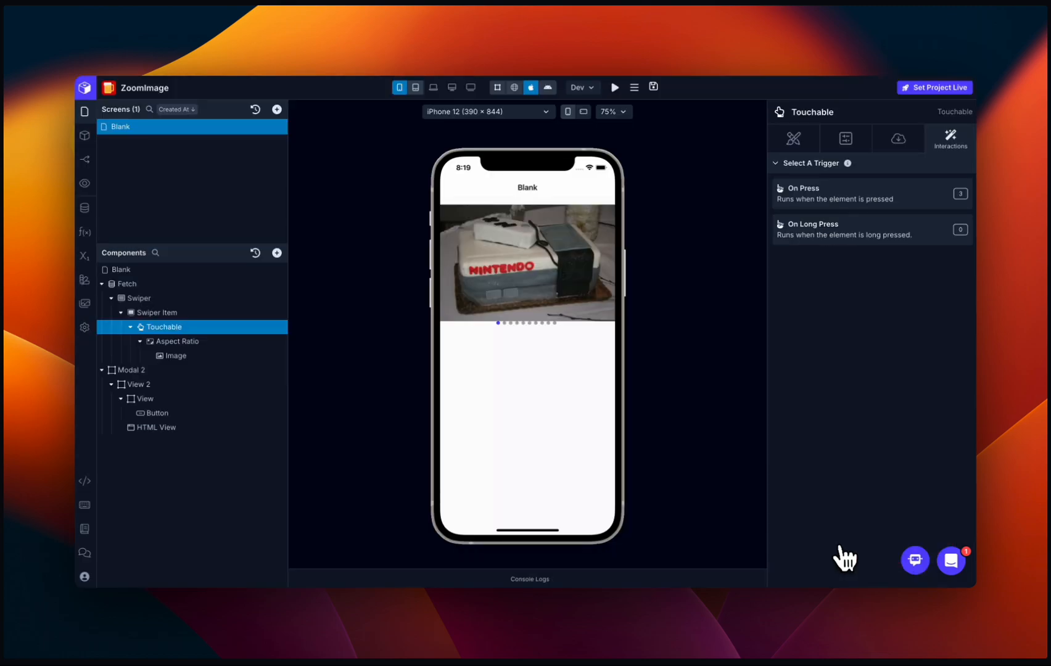
# - Examine Modal 2's data settings and the HTML View's img markup with its {{image}} variable
pyautogui.click(190, 370)
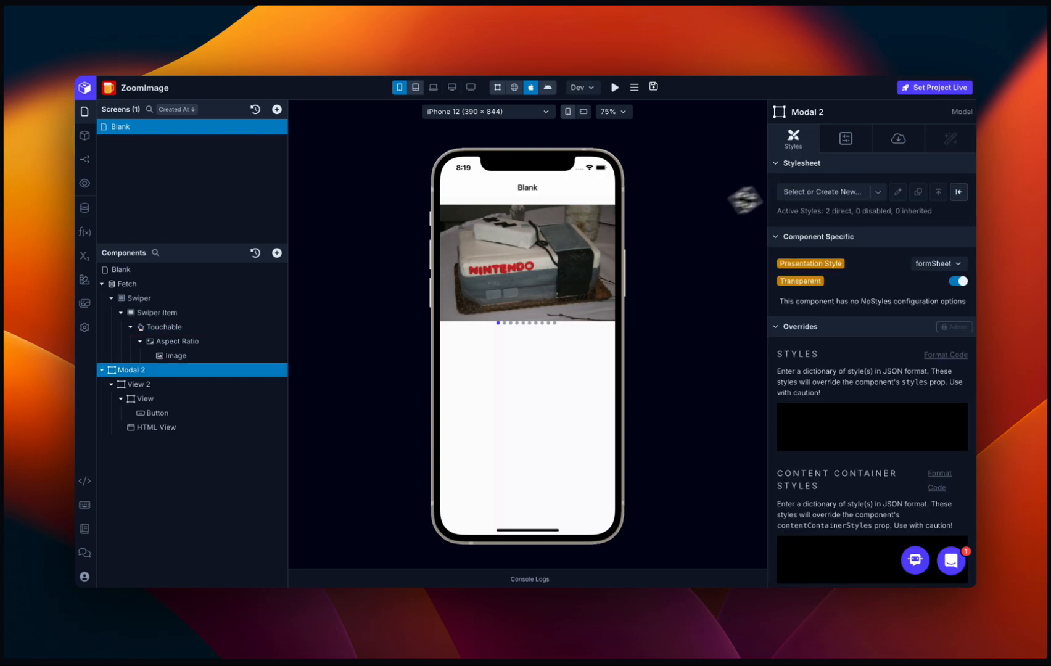
pyautogui.click(898, 139)
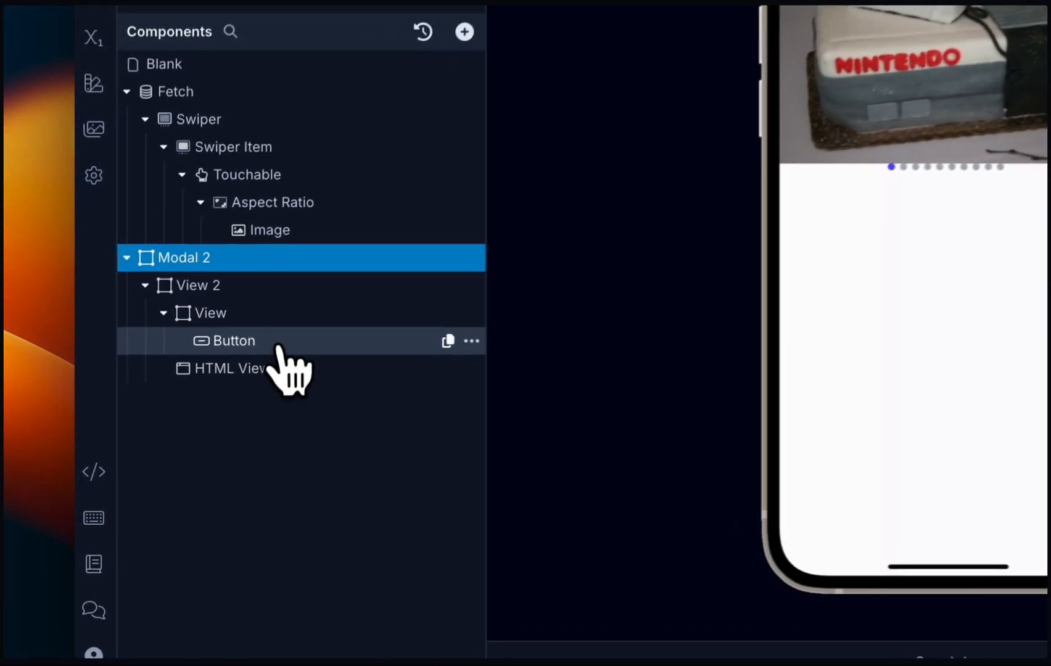
pyautogui.click(179, 428)
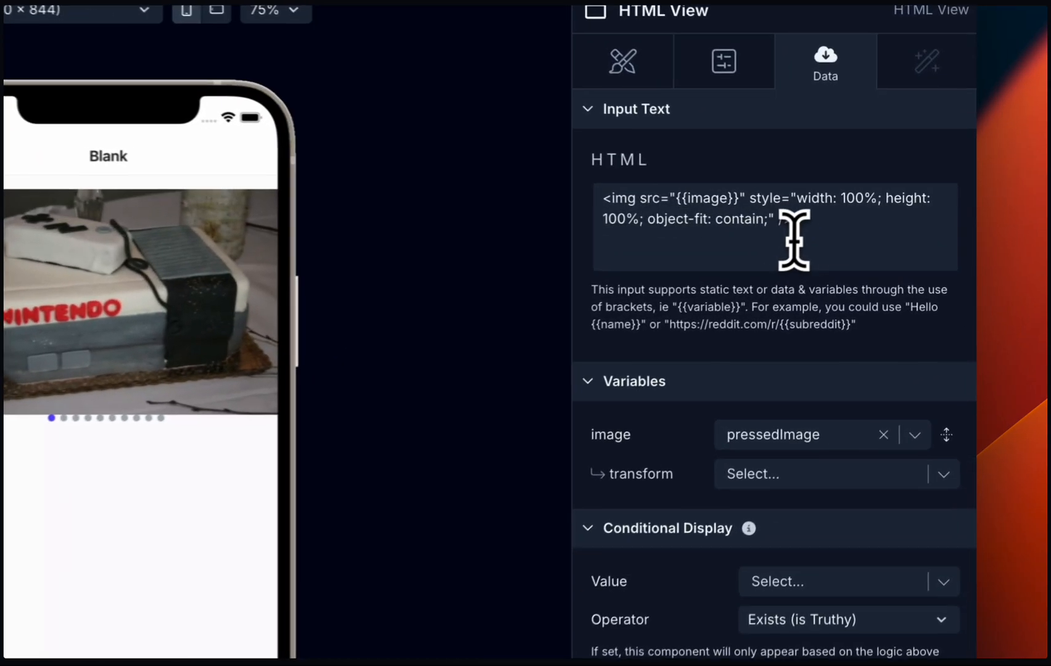
pyautogui.click(852, 221)
pyautogui.moveTo(794, 220); pyautogui.dragTo(576, 187)
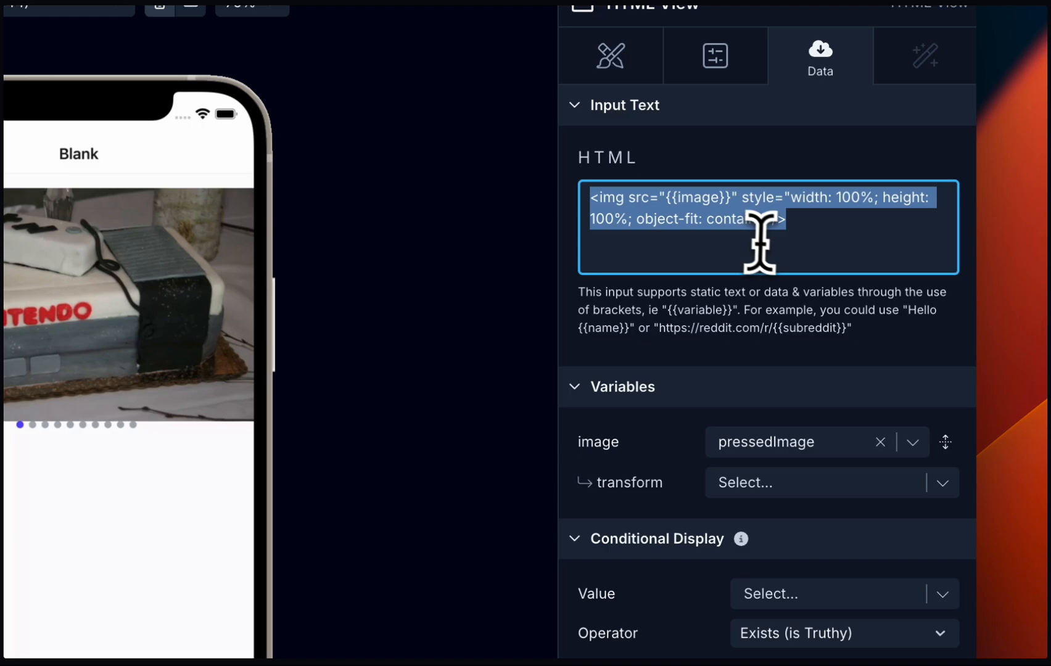
pyautogui.click(735, 241)
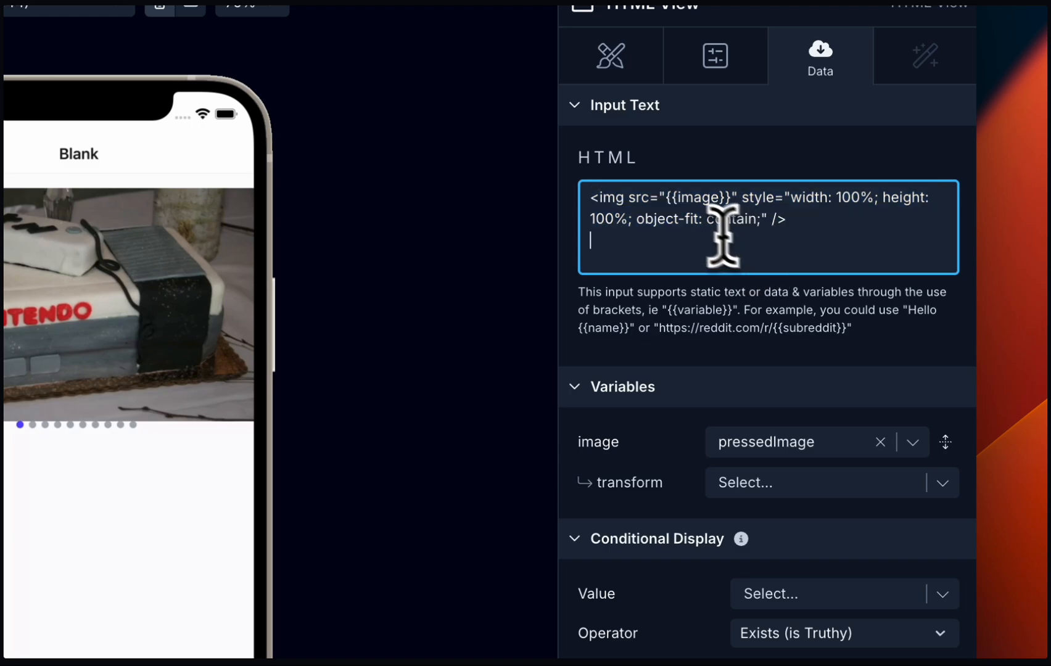
pyautogui.moveTo(665, 198); pyautogui.dragTo(733, 201)
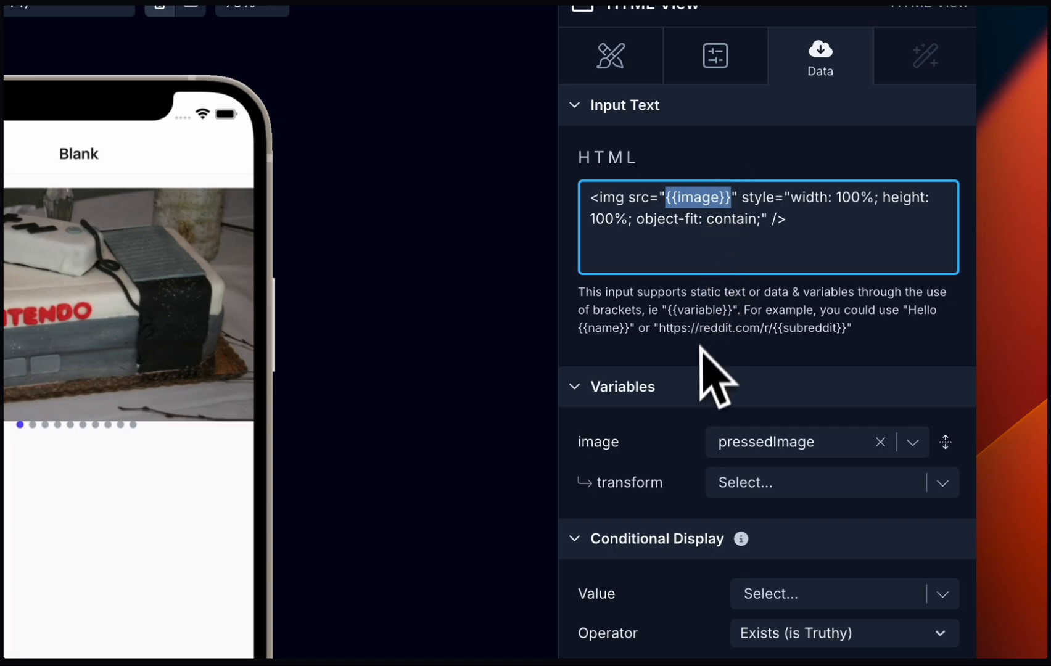
pyautogui.click(688, 447)
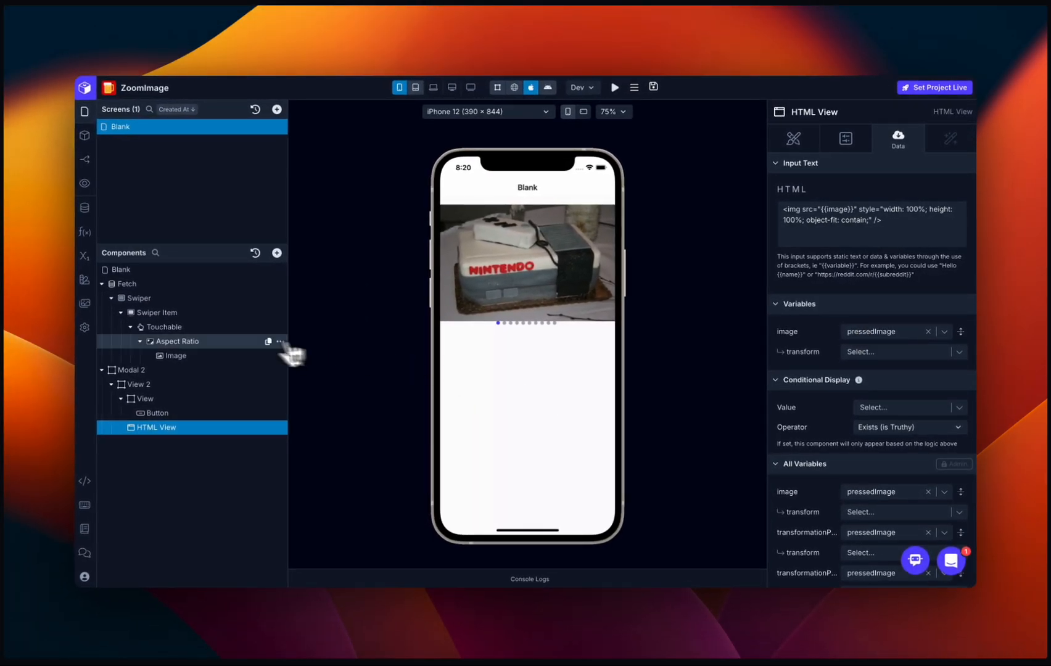
# - Examine the Swiper's basic configuration and its data settings, including the initial slide and conditional display
pyautogui.click(185, 295)
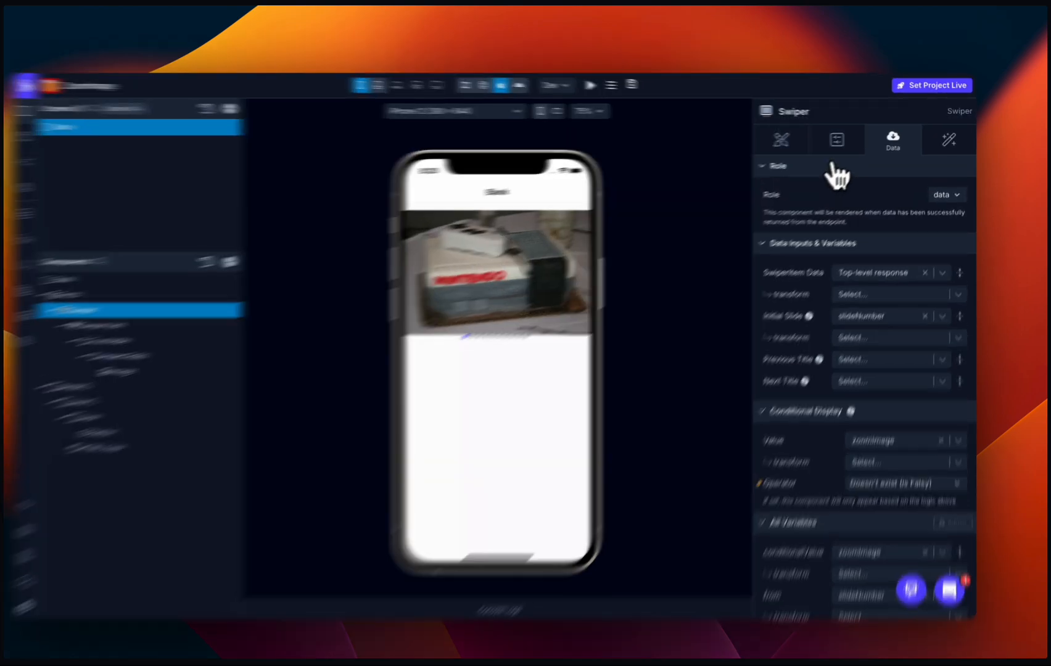
pyautogui.click(846, 140)
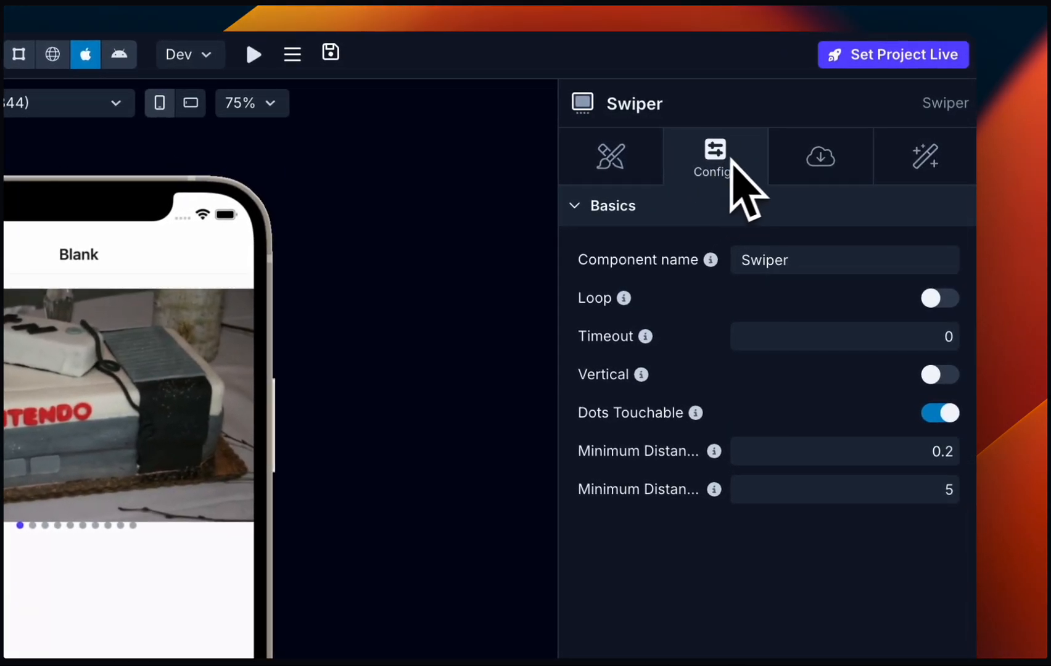
pyautogui.click(809, 161)
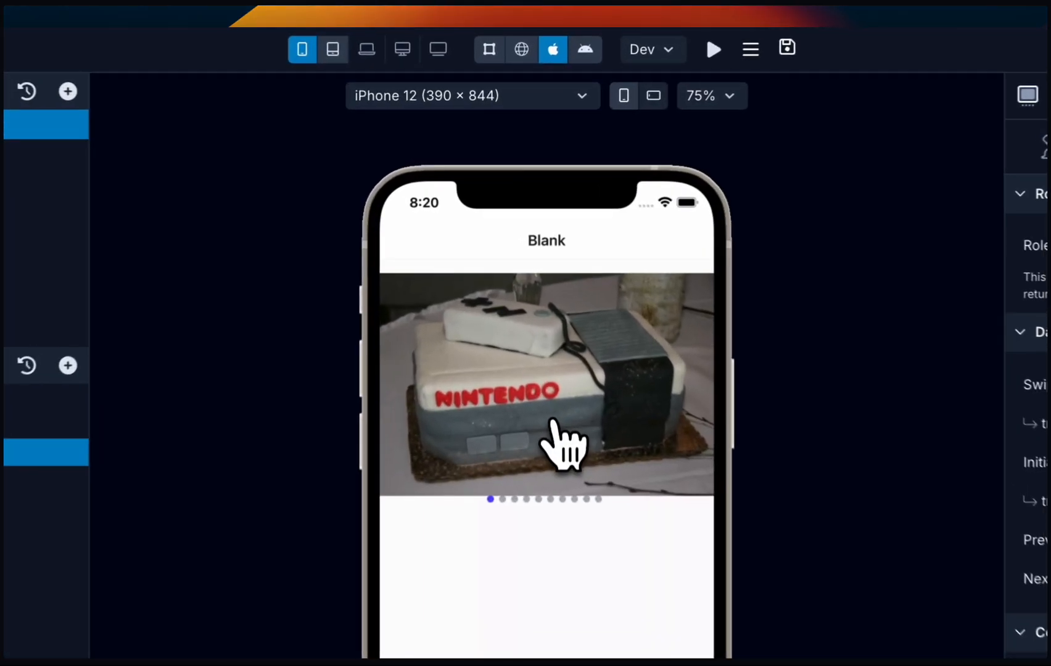
# - Enlarge the current image in the phone preview and review the Close Preview button's On Press Set Variable action
pyautogui.click(537, 298)
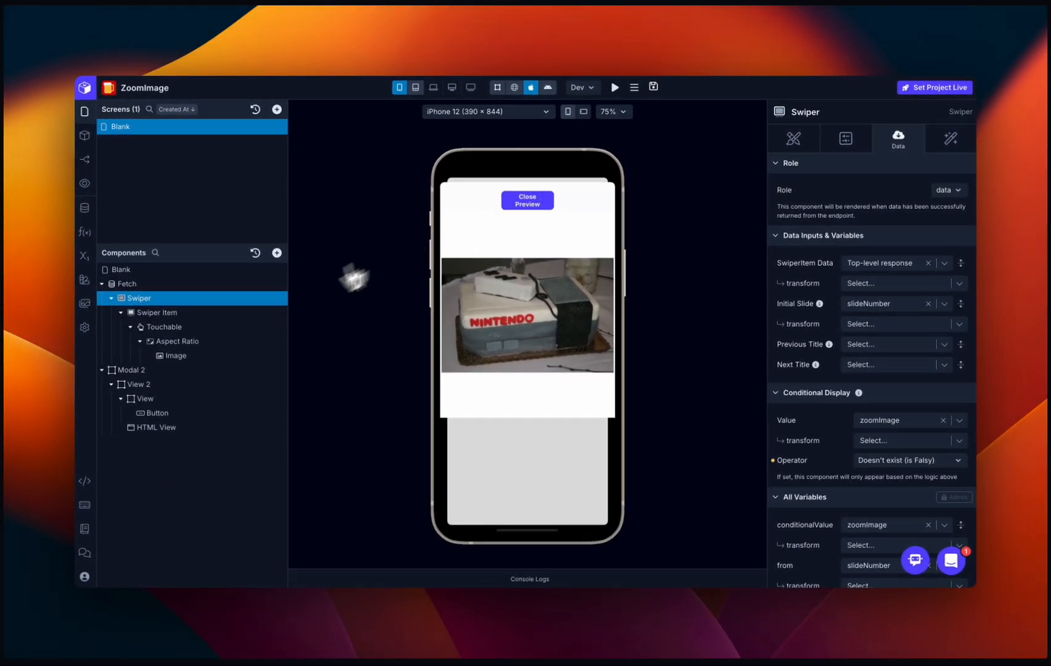
pyautogui.click(168, 410)
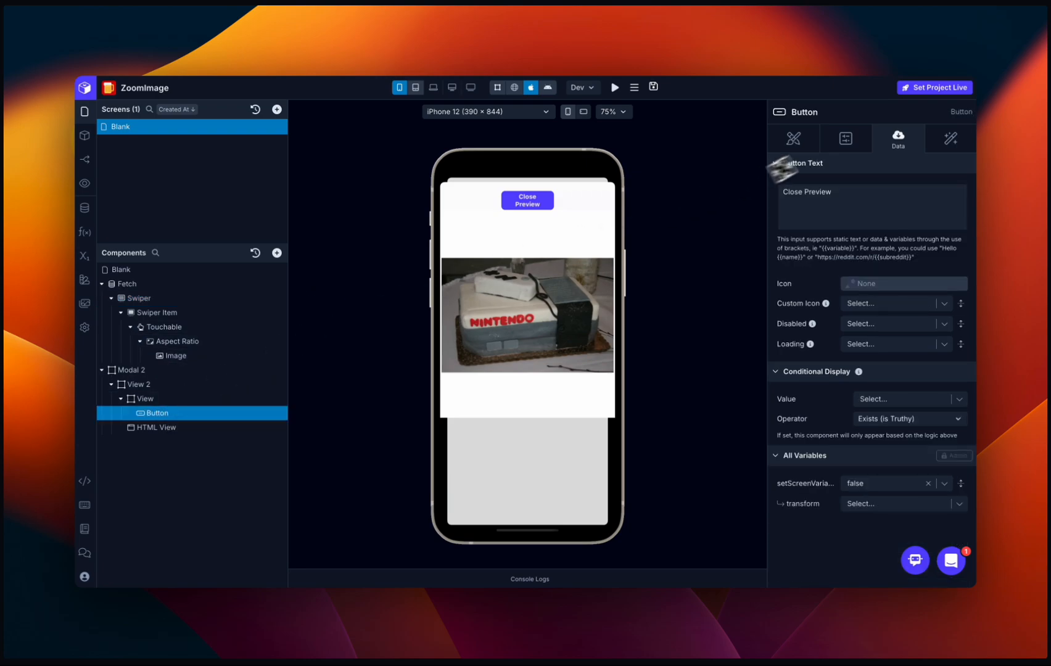
pyautogui.click(952, 139)
pyautogui.click(840, 197)
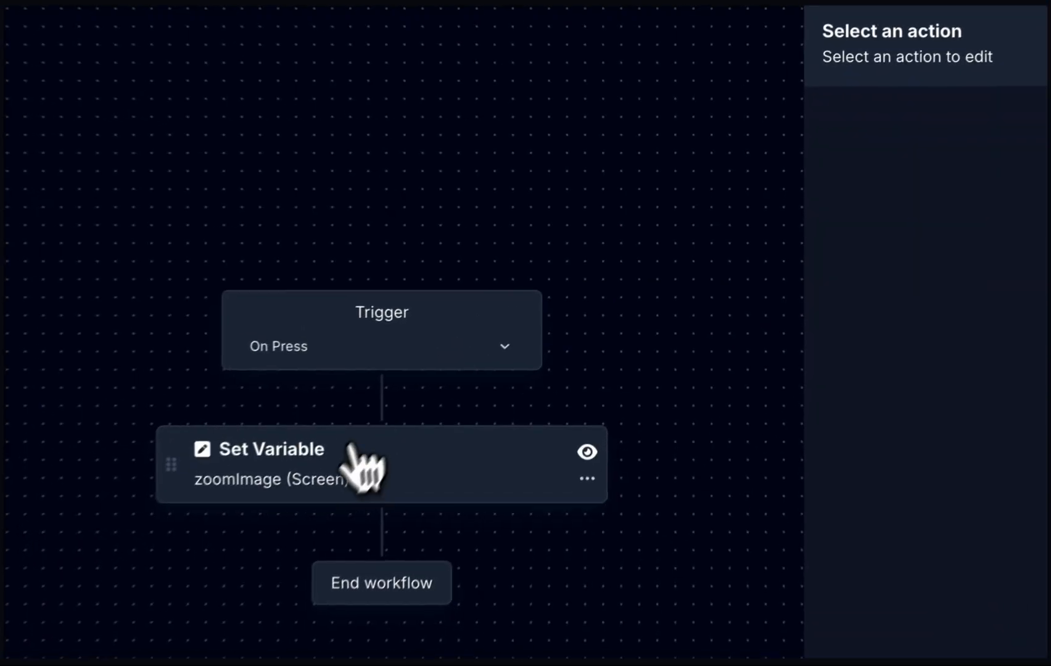
pyautogui.click(353, 449)
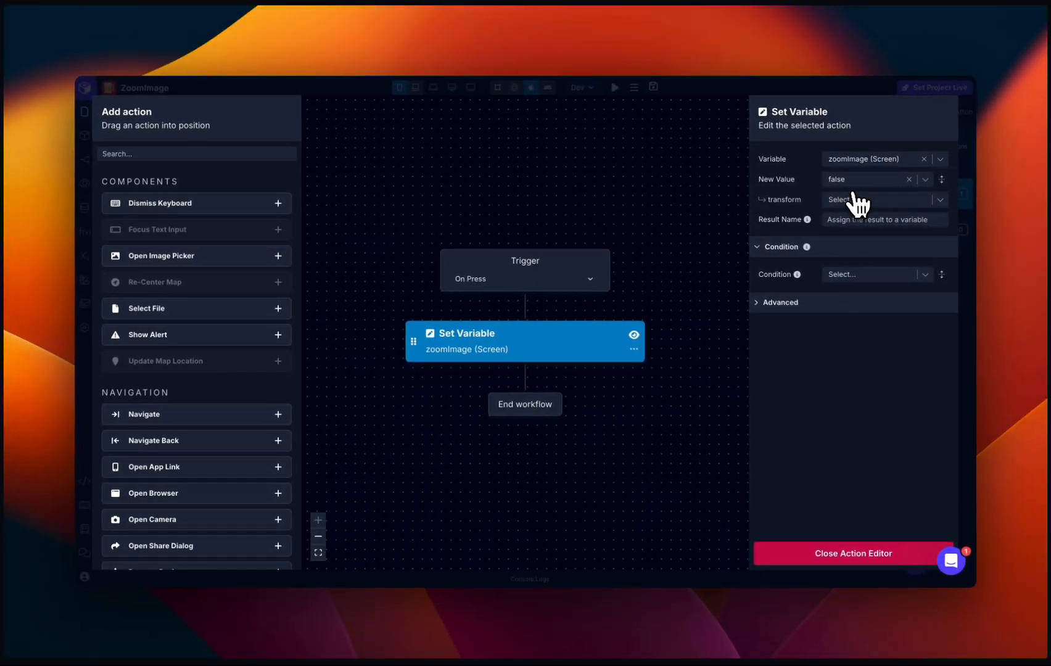
pyautogui.click(808, 552)
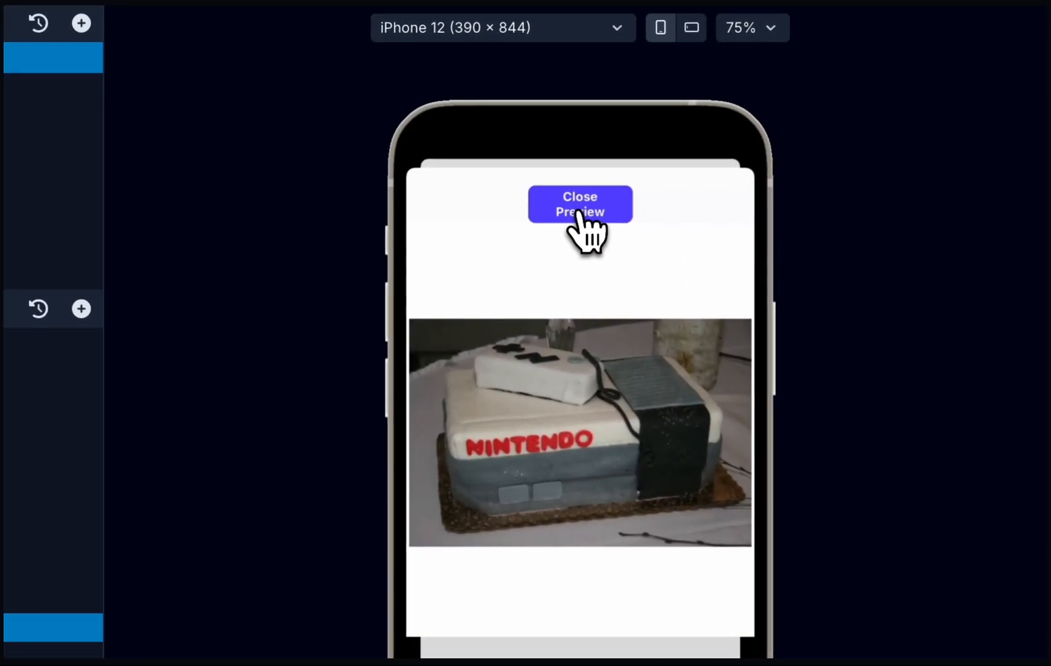
# - Test the swiper by closing the open preview, swiping to the third slide, and enlarging and closing that image
pyautogui.click(580, 213)
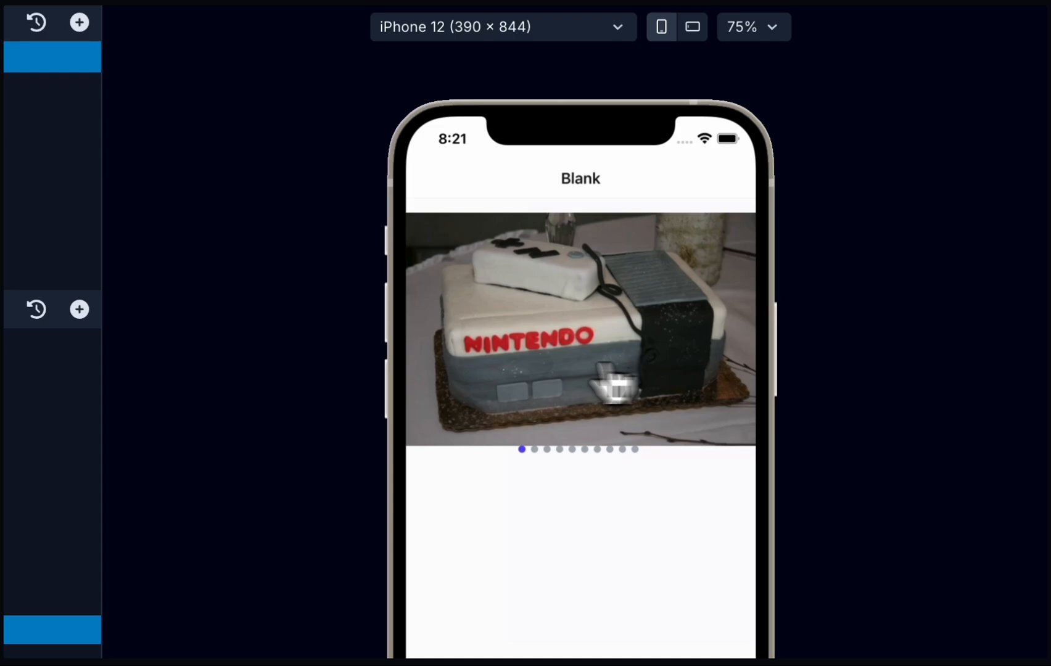
pyautogui.moveTo(622, 382); pyautogui.dragTo(392, 364)
pyautogui.moveTo(635, 390); pyautogui.dragTo(407, 391)
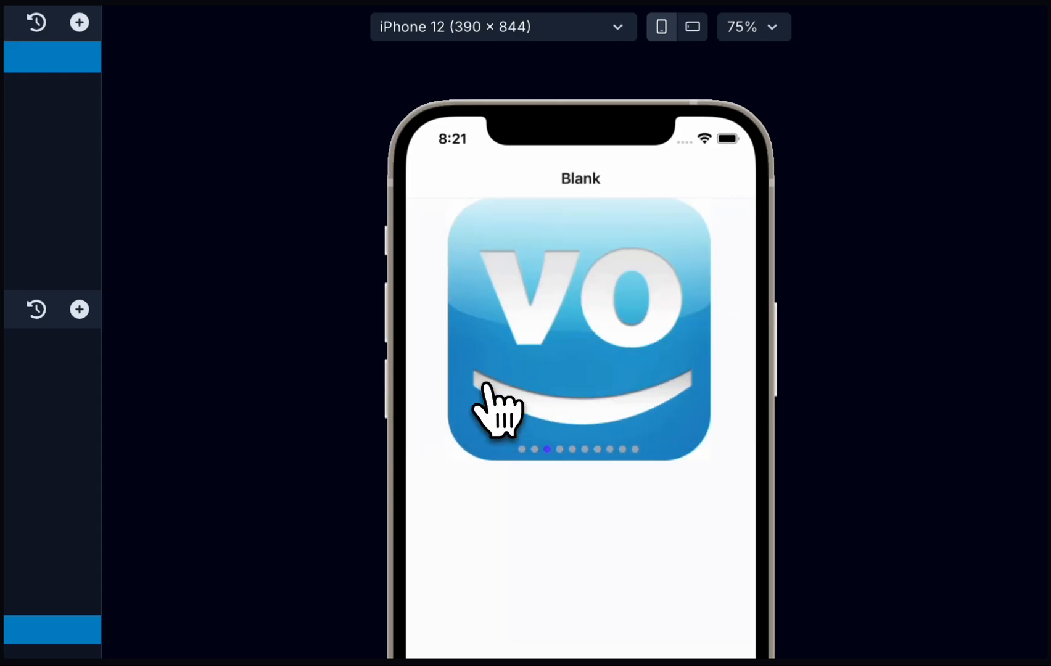
pyautogui.click(582, 385)
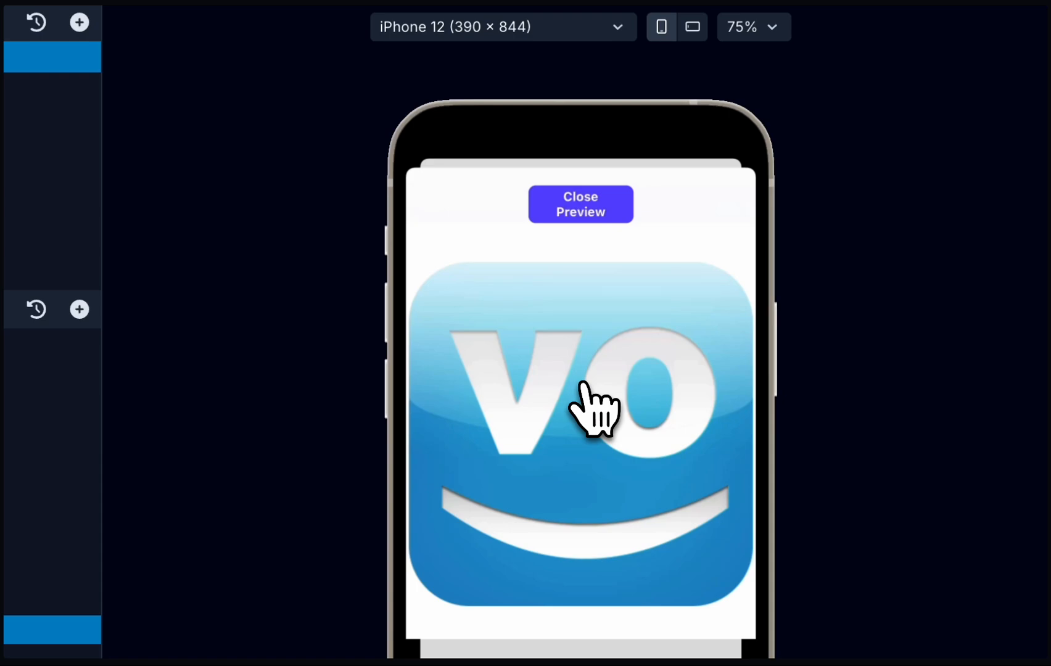
pyautogui.click(593, 215)
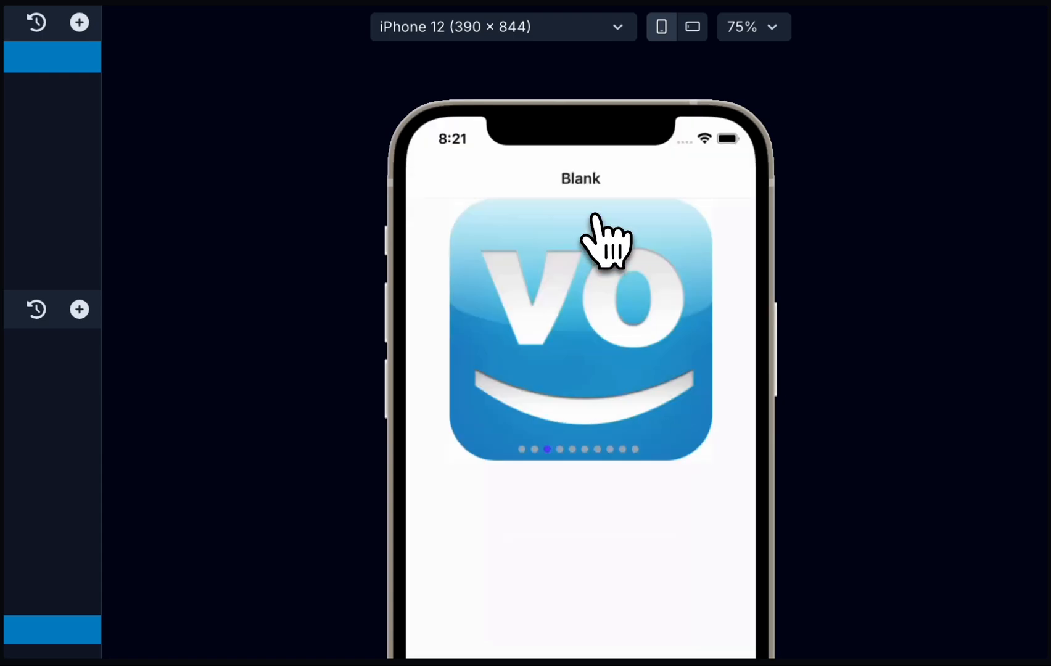
# - Test the third slide's enlarged view twice more, closing it each time with Close Preview
pyautogui.click(581, 375)
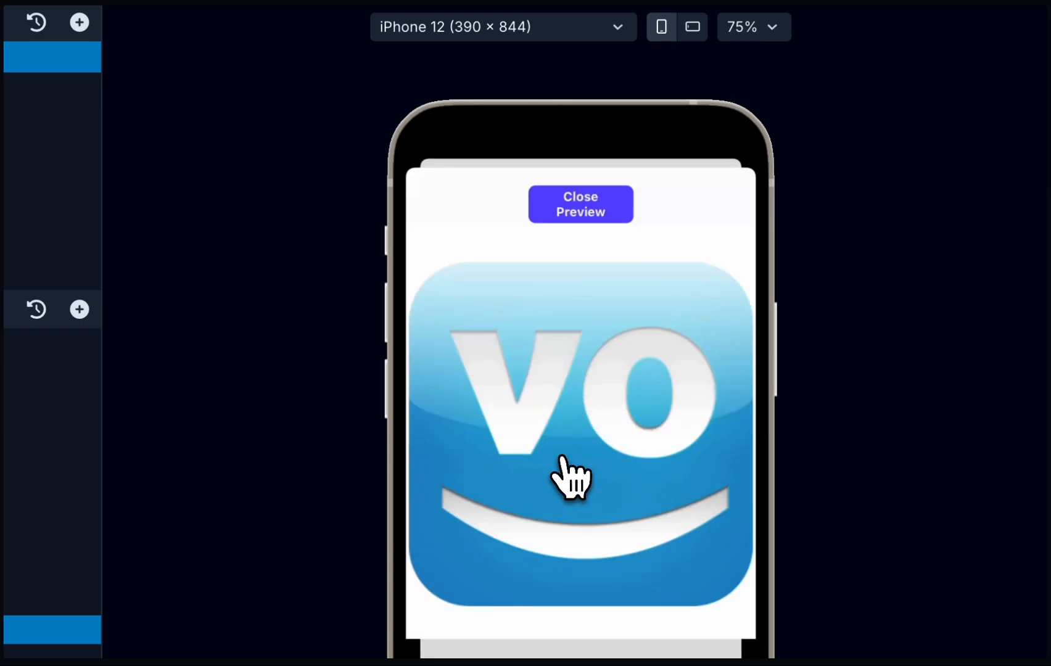
pyautogui.click(565, 468)
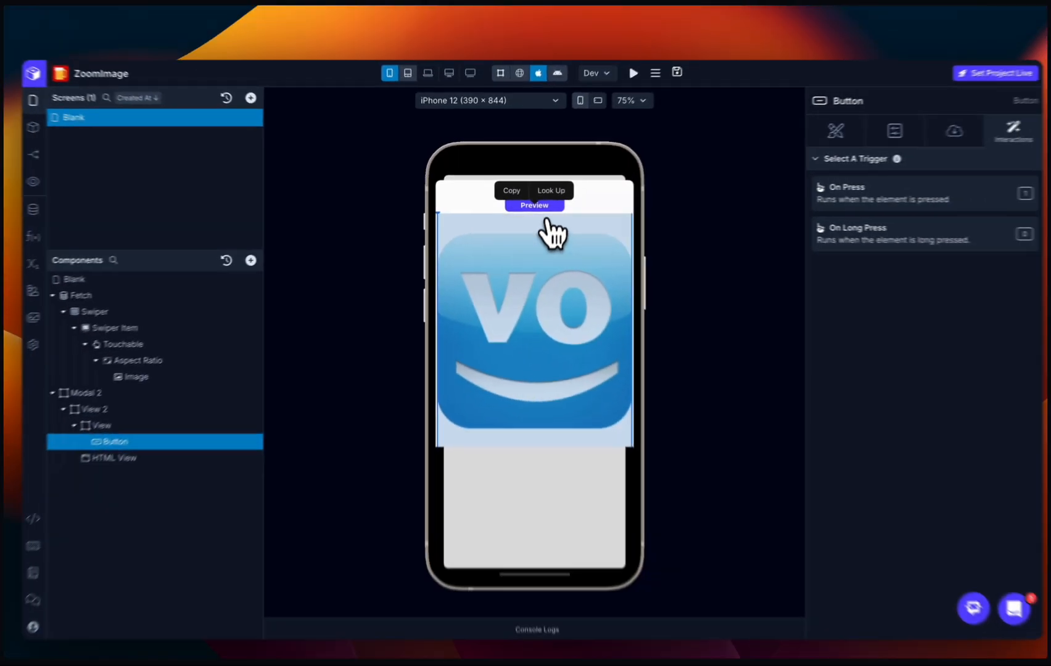
pyautogui.click(544, 208)
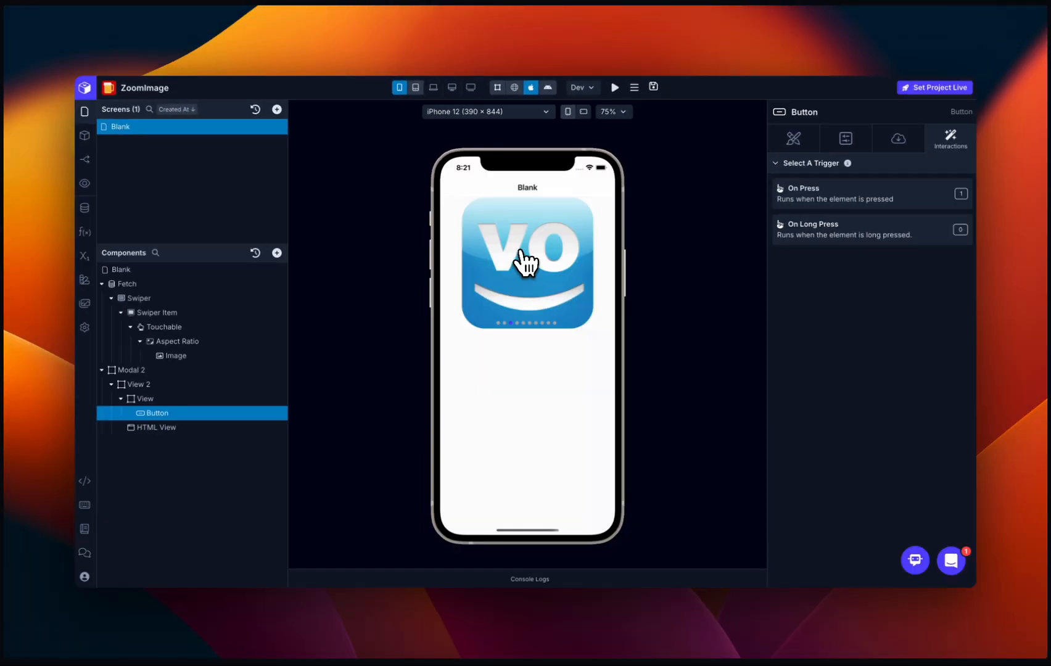
pyautogui.click(615, 90)
pyautogui.click(531, 119)
pyautogui.click(519, 284)
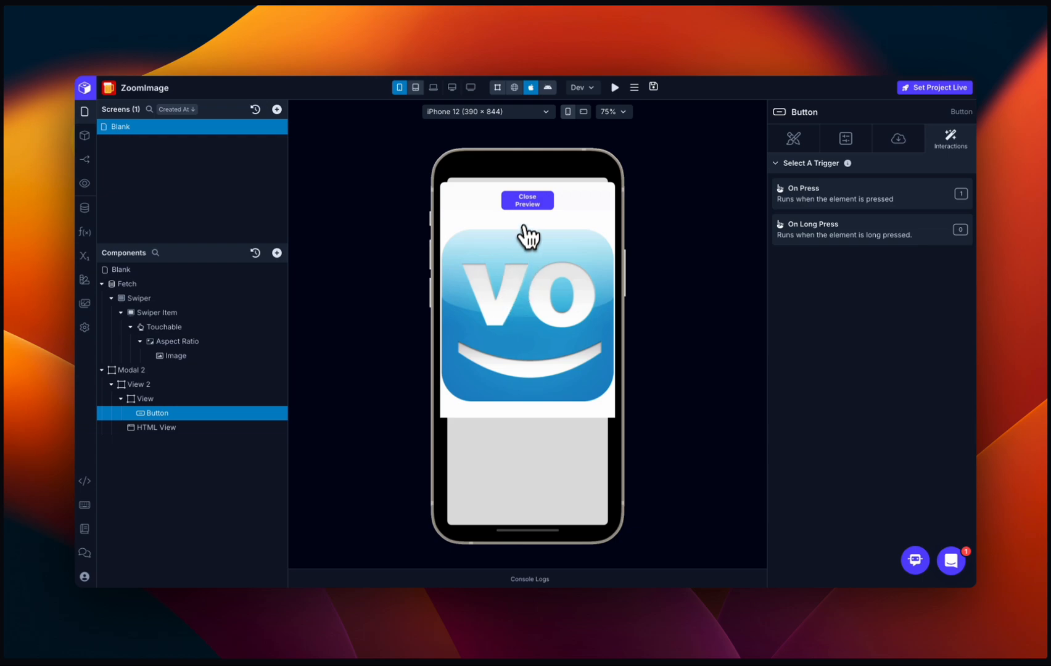
pyautogui.click(528, 203)
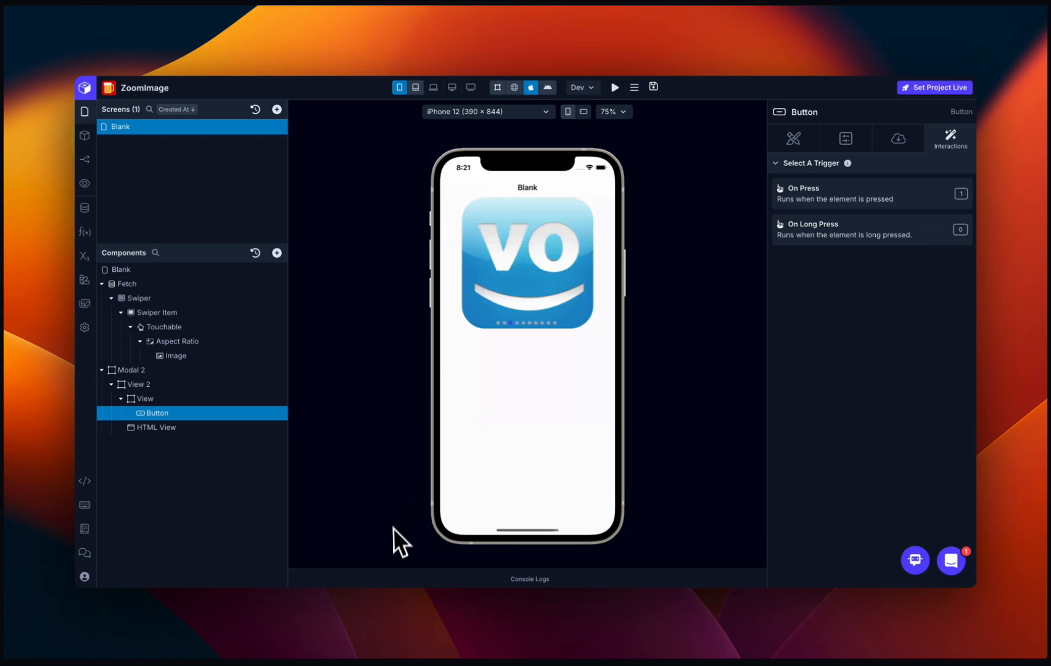